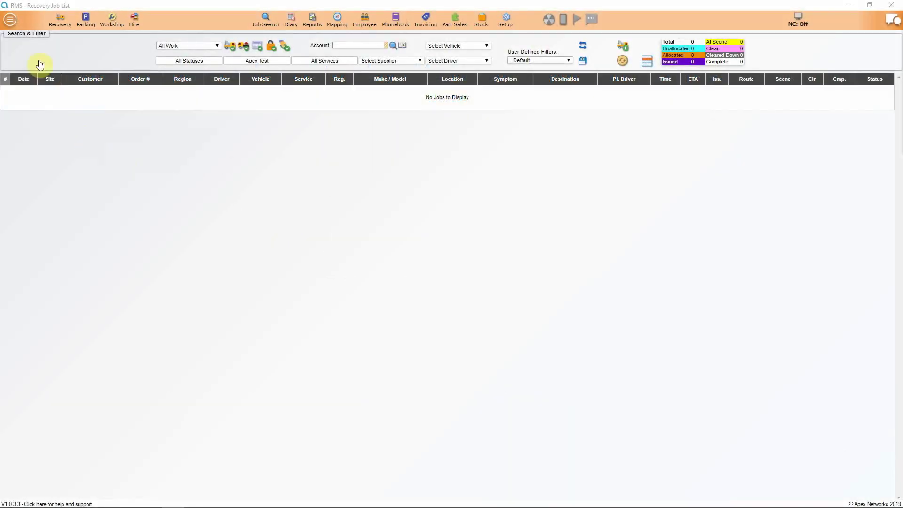
Step: Open the main application menu from the Recovery Job List
left_click(9, 21)
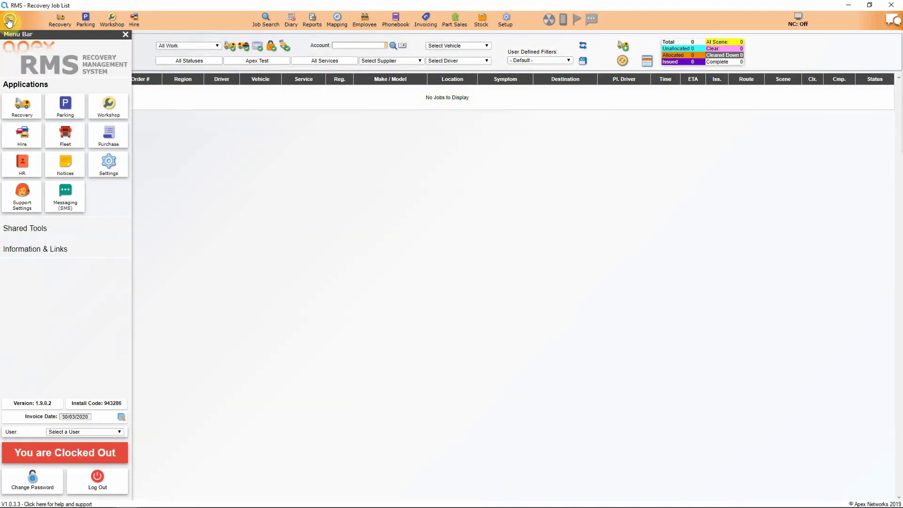
Step: Go to Settings and open the Manage Drivers list
left_click(108, 165)
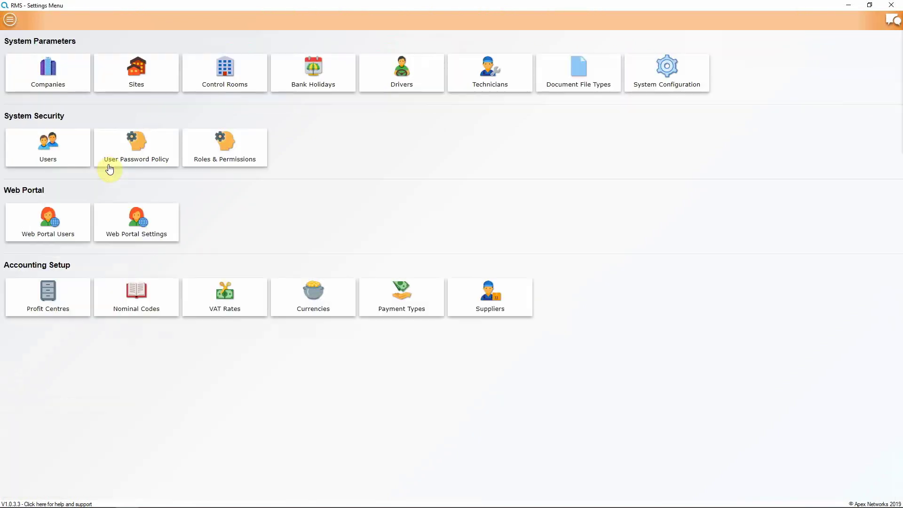
left_click(402, 77)
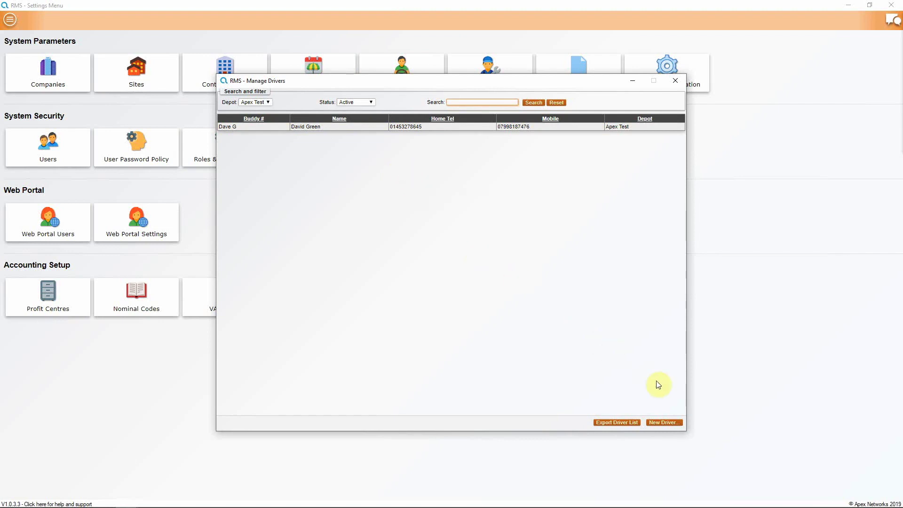
Step: Start a new driver with the employee's full name, reusing his existing employee details
left_click(663, 423)
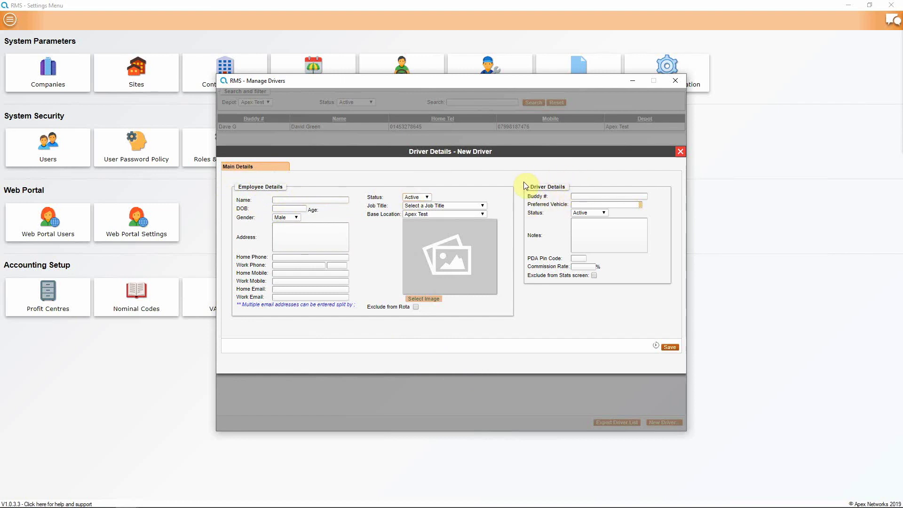
left_click(314, 201)
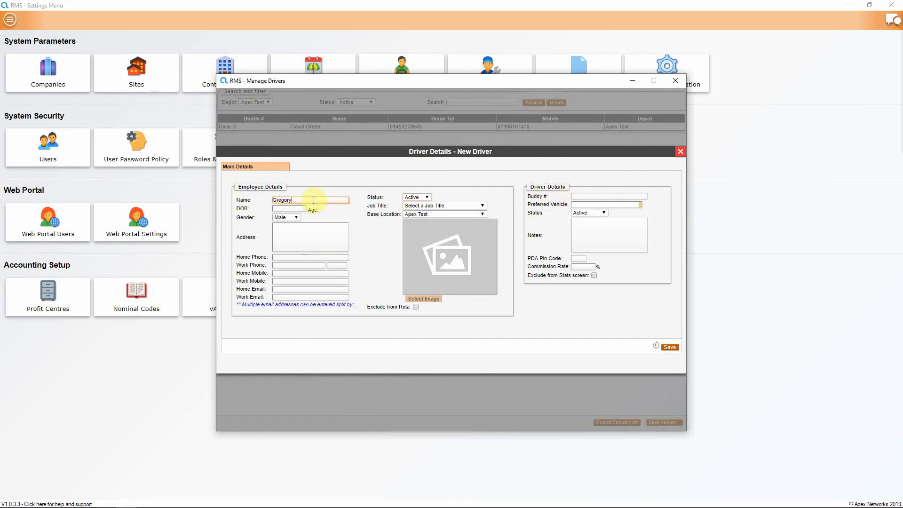
key("Tab")
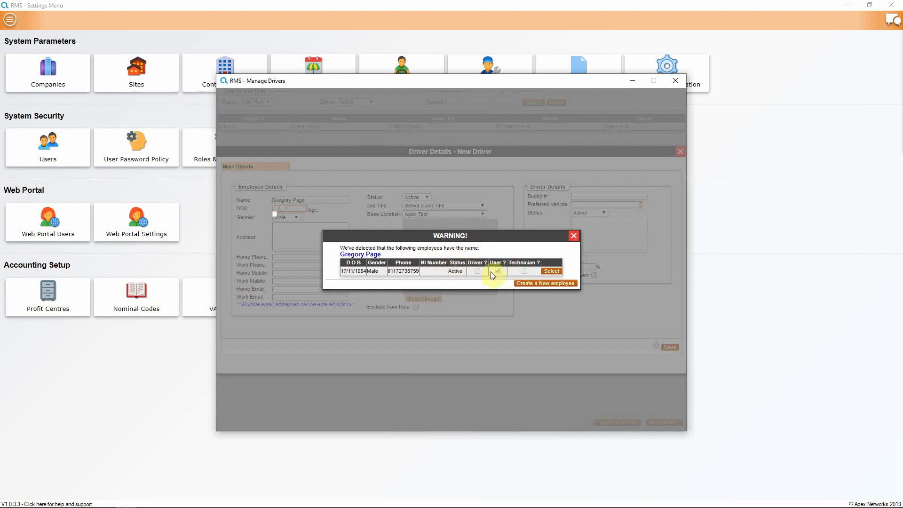
left_click(552, 271)
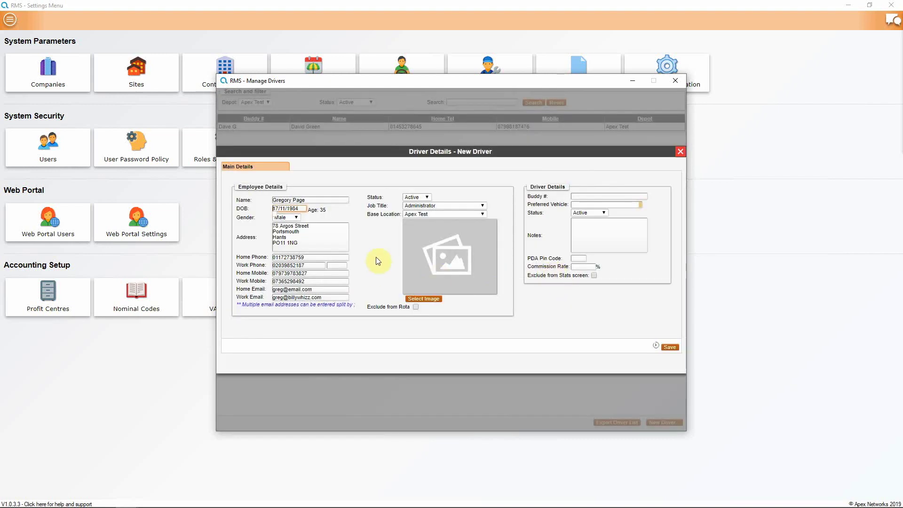
left_click(586, 196)
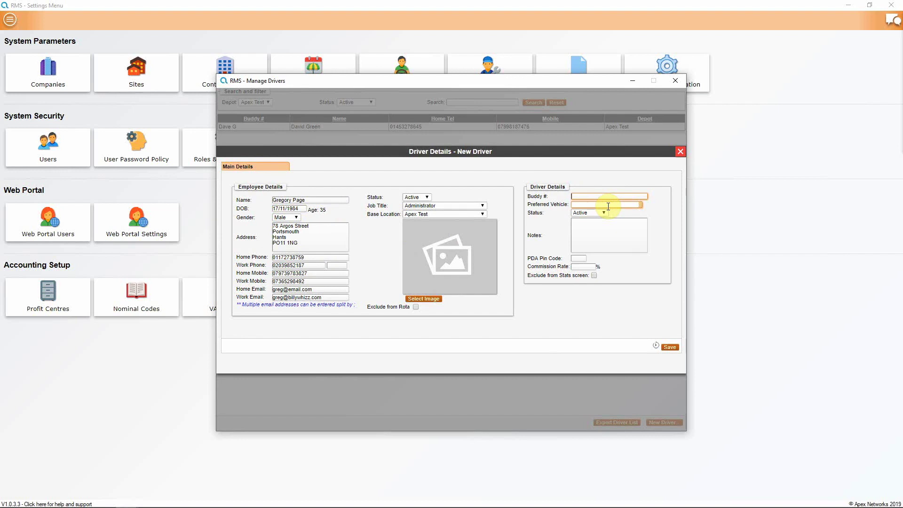
Step: Enter the driver's buddy name and a PDA PIN code, then save the driver
type("Greg")
left_click(608, 206)
left_click(580, 257)
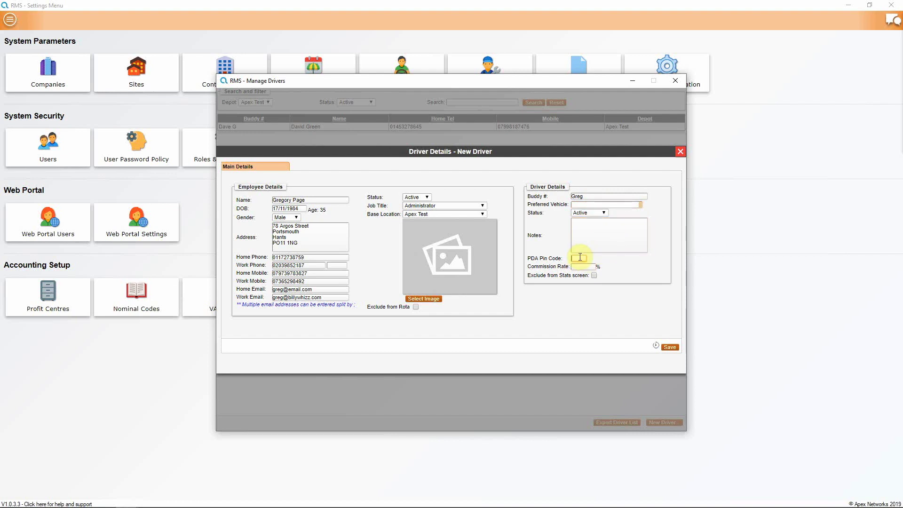
left_click(590, 267)
left_click(670, 347)
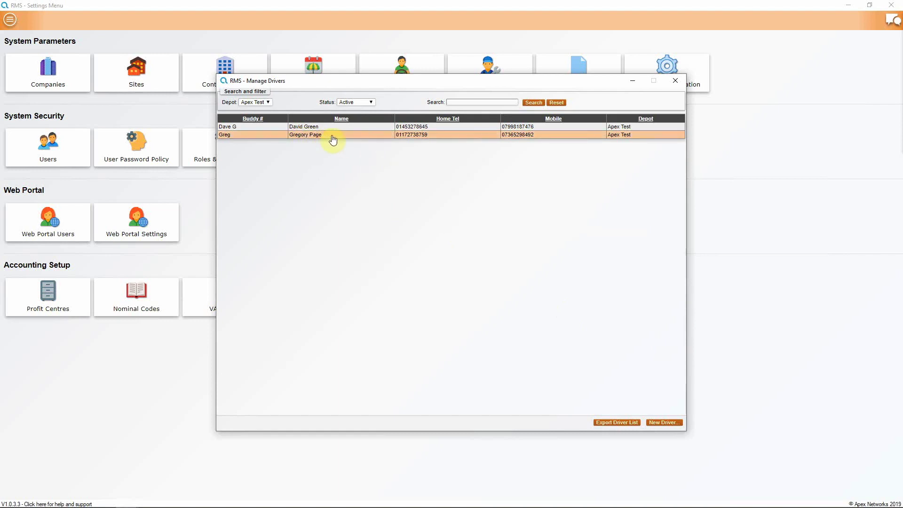
Step: Close the drivers list and start a new technician from the Technicians list
key("Escape")
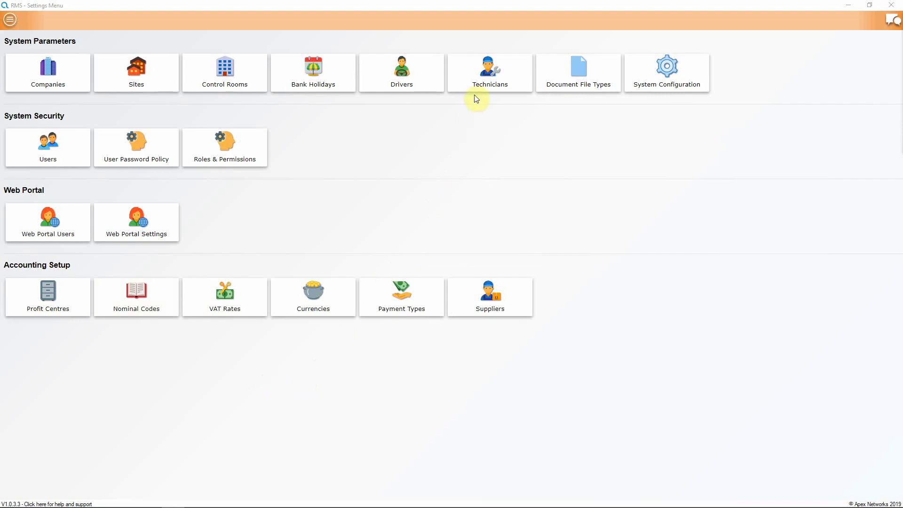
left_click(487, 77)
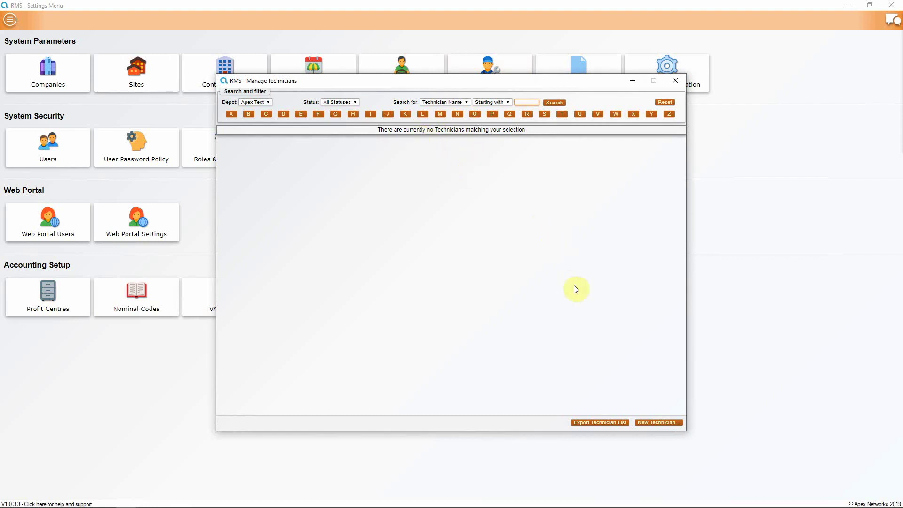
left_click(654, 425)
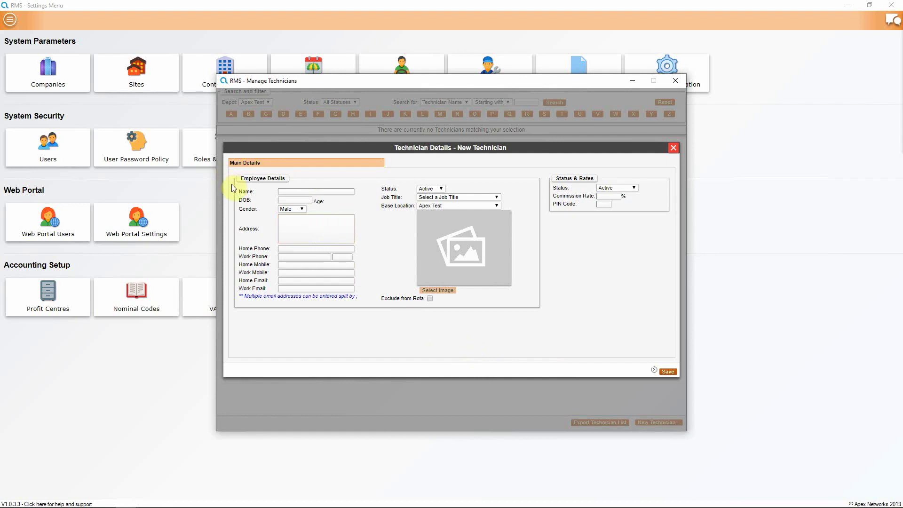
Step: Enter the employee's full name for the technician and reuse his existing employee details
left_click(286, 190)
left_click(294, 191)
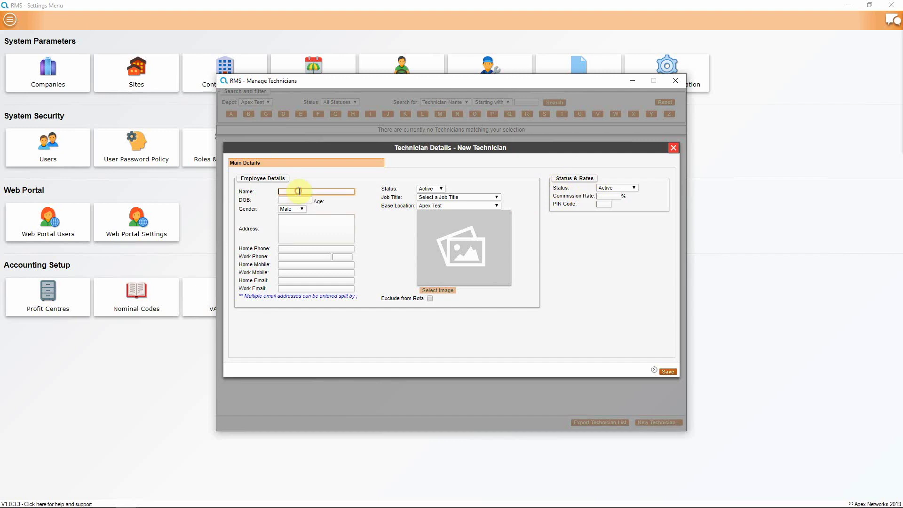
key("Tab")
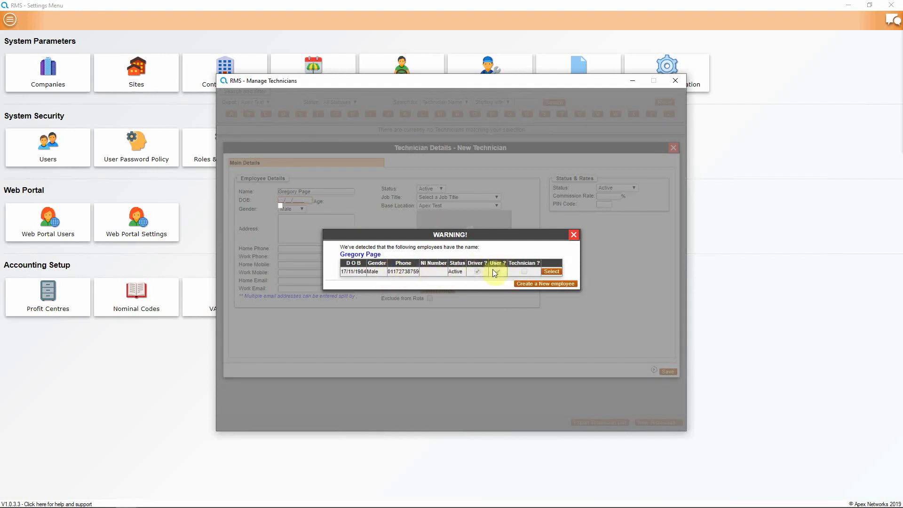
left_click(550, 272)
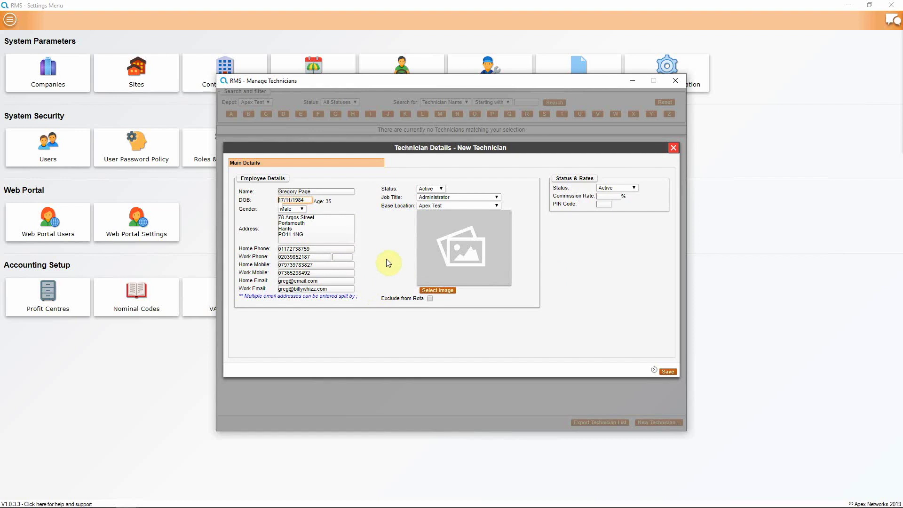
Step: Give the technician a PIN code, save him, and close the technicians list
left_click(605, 196)
left_click(603, 204)
type("1111")
left_click(669, 372)
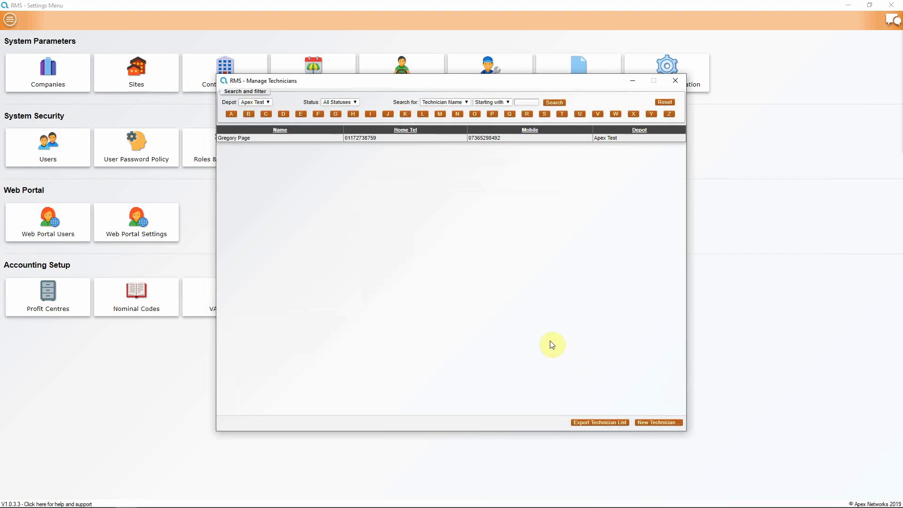
key("alt+F4")
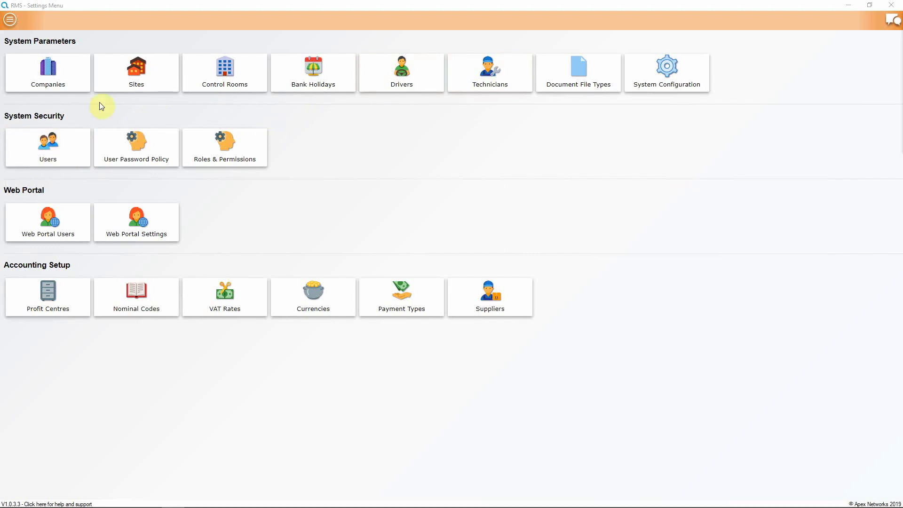
Step: Review the saved driver's employee and driver status options, leaving driver status Active
left_click(9, 19)
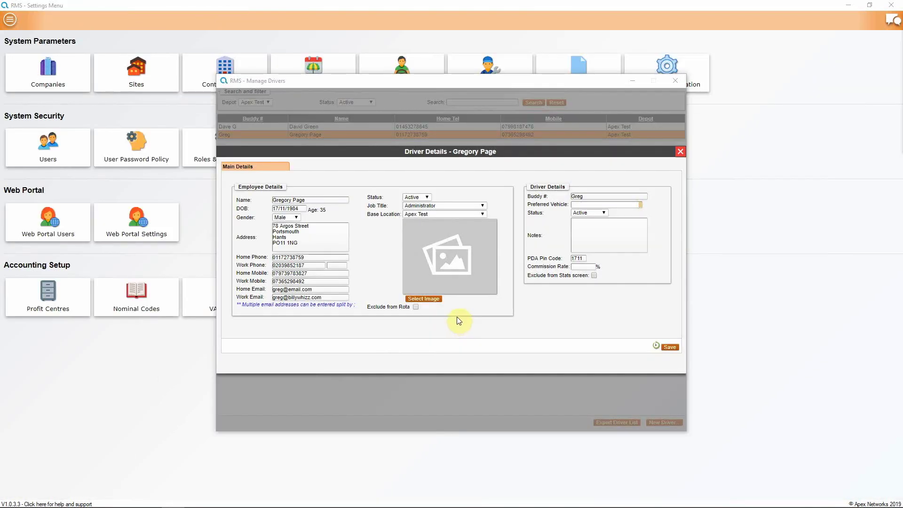
left_click(426, 196)
left_click(414, 203)
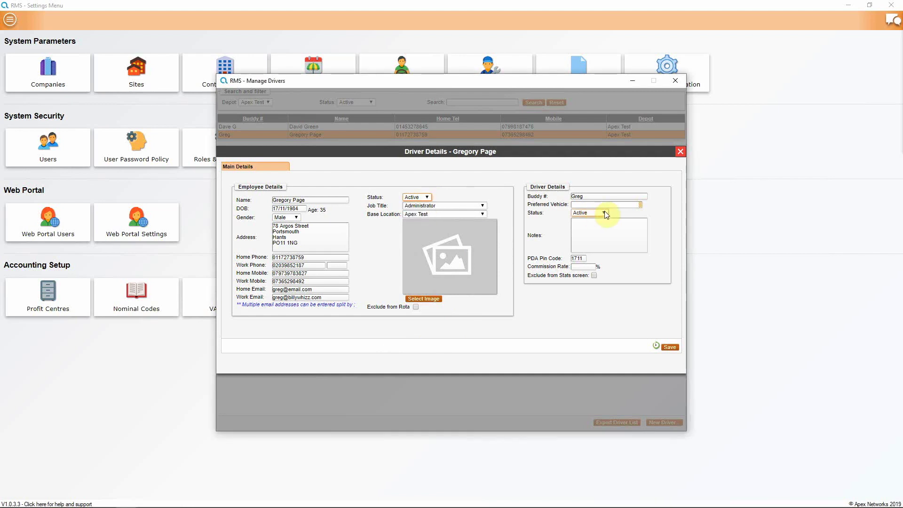
left_click(604, 212)
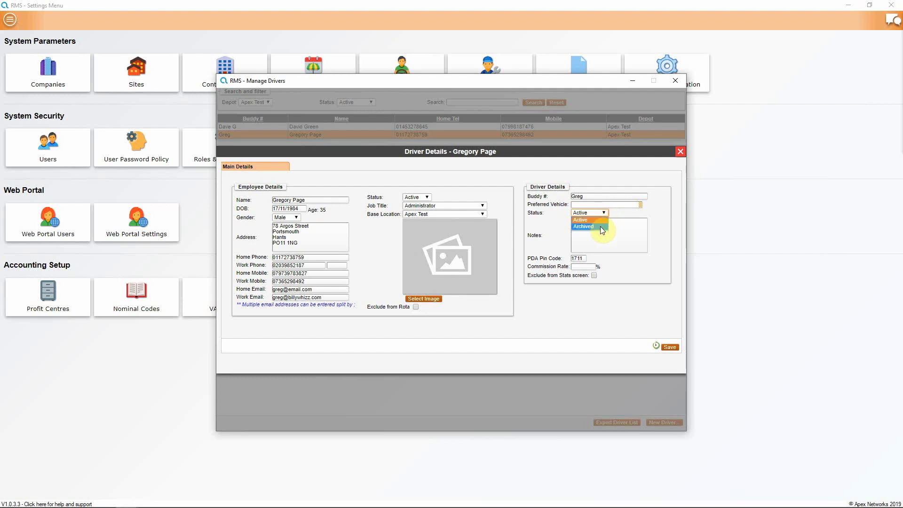
left_click(442, 215)
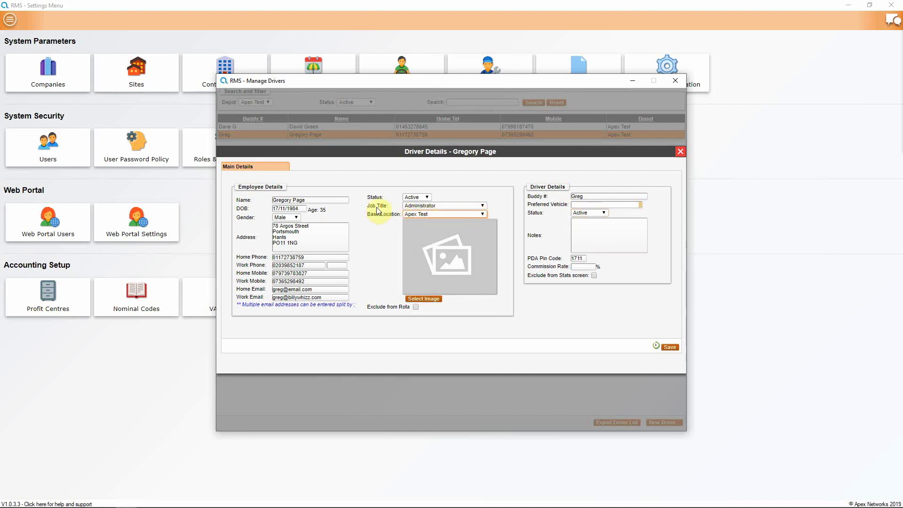